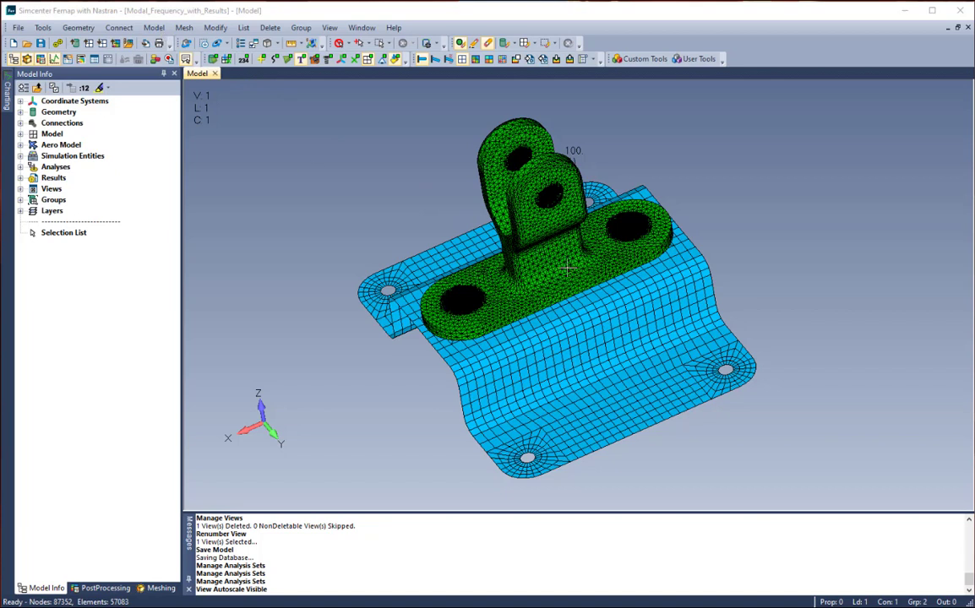
Step: Create a new untitled analysis set using Simcenter Nastran as the program and Frequency/Harmonic Response as the analysis type
{"action": "left_click", "coordinate": [154, 27]}
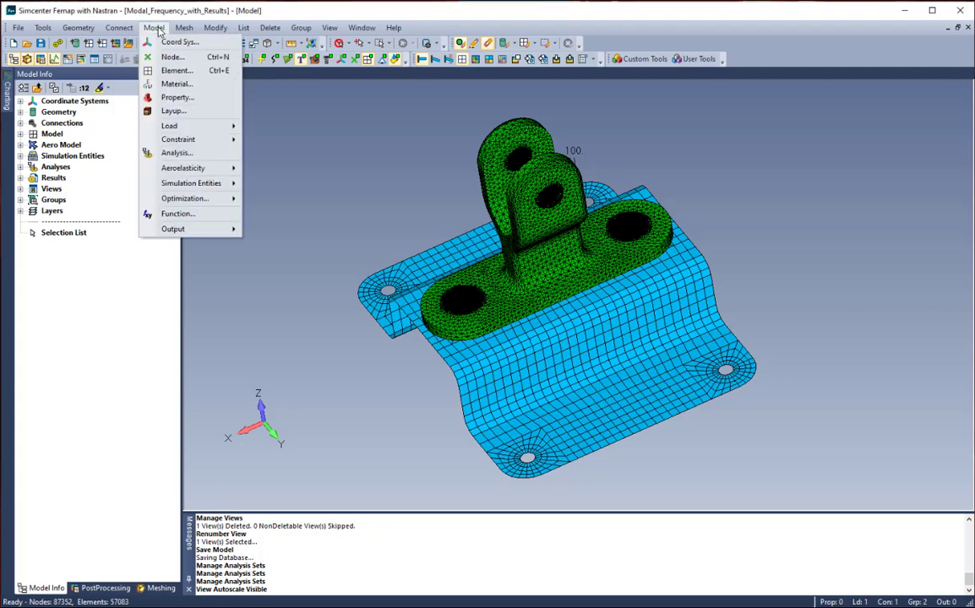
{"action": "left_click", "coordinate": [197, 154]}
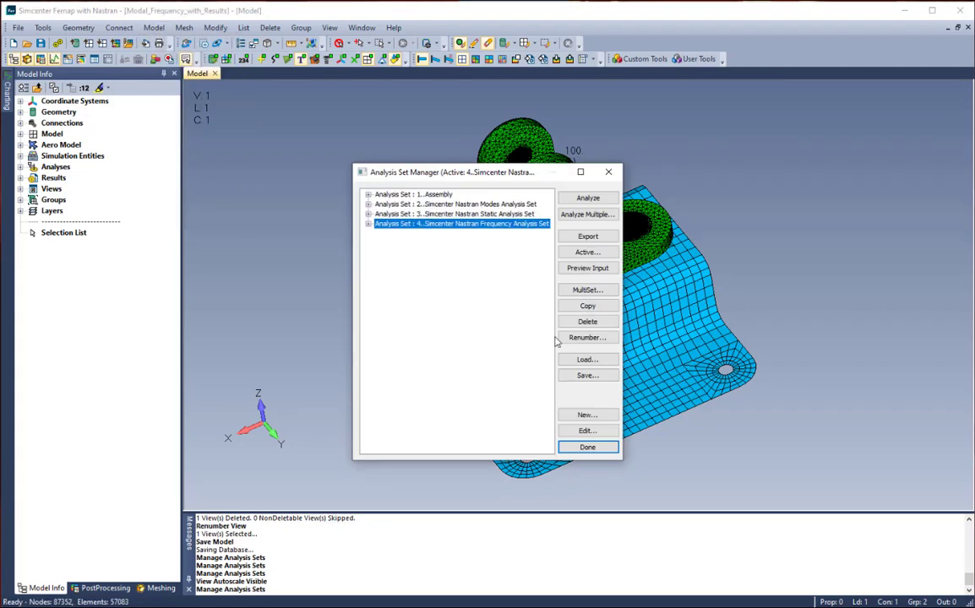
{"action": "left_click", "coordinate": [587, 416]}
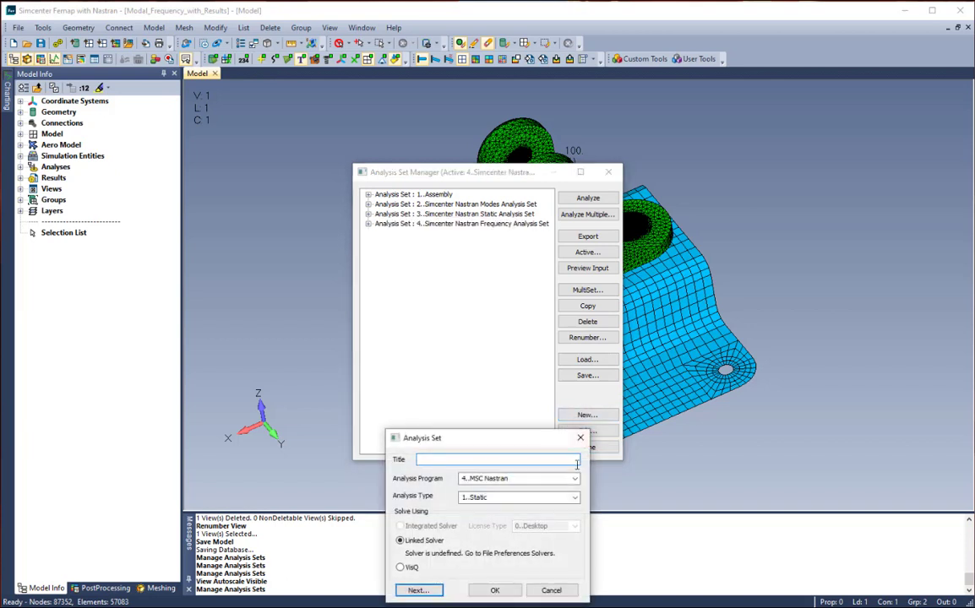
{"action": "left_click", "coordinate": [575, 478]}
{"action": "left_click", "coordinate": [520, 545]}
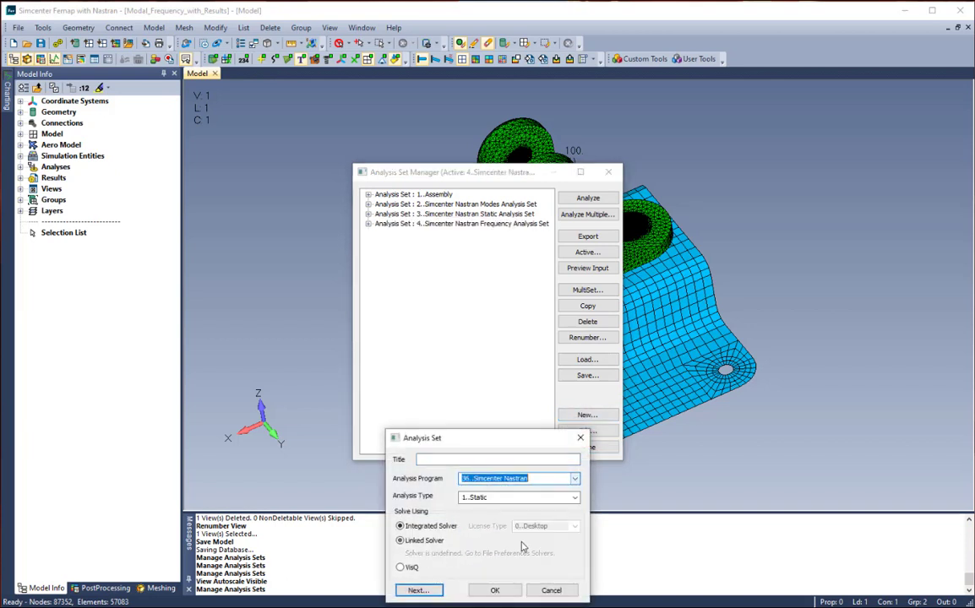
{"action": "left_click", "coordinate": [574, 497]}
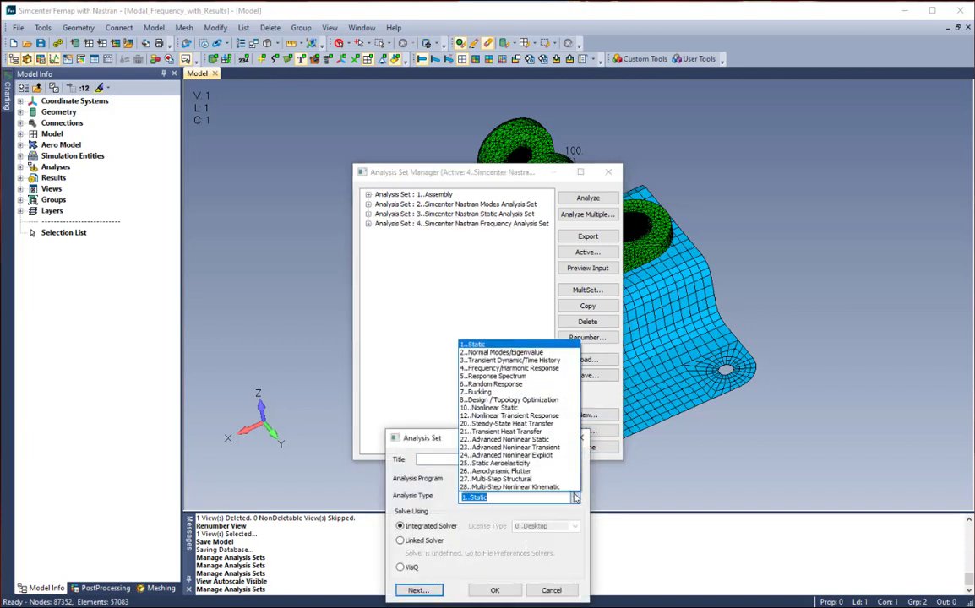
{"action": "left_click", "coordinate": [511, 369]}
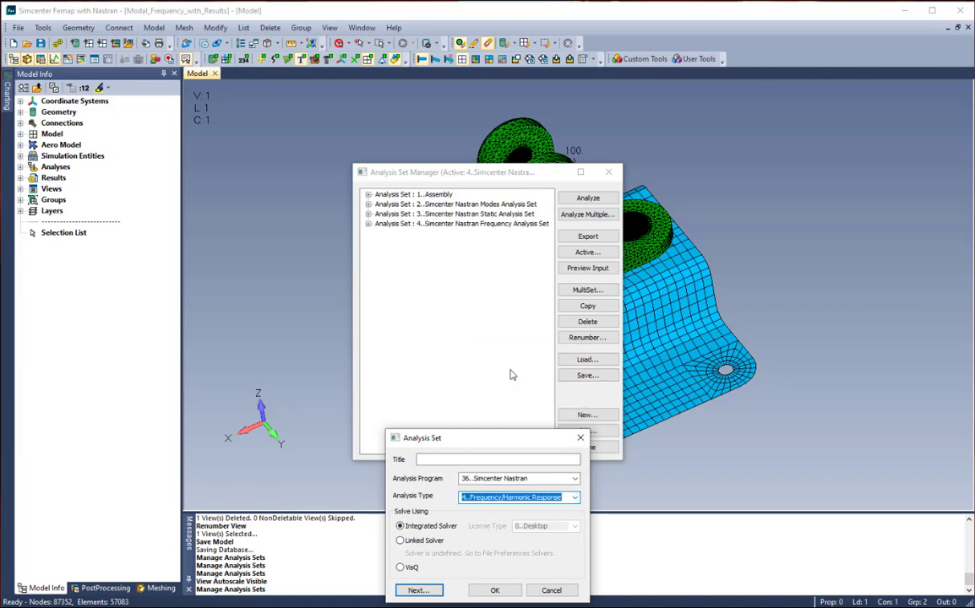
{"action": "left_click", "coordinate": [496, 591]}
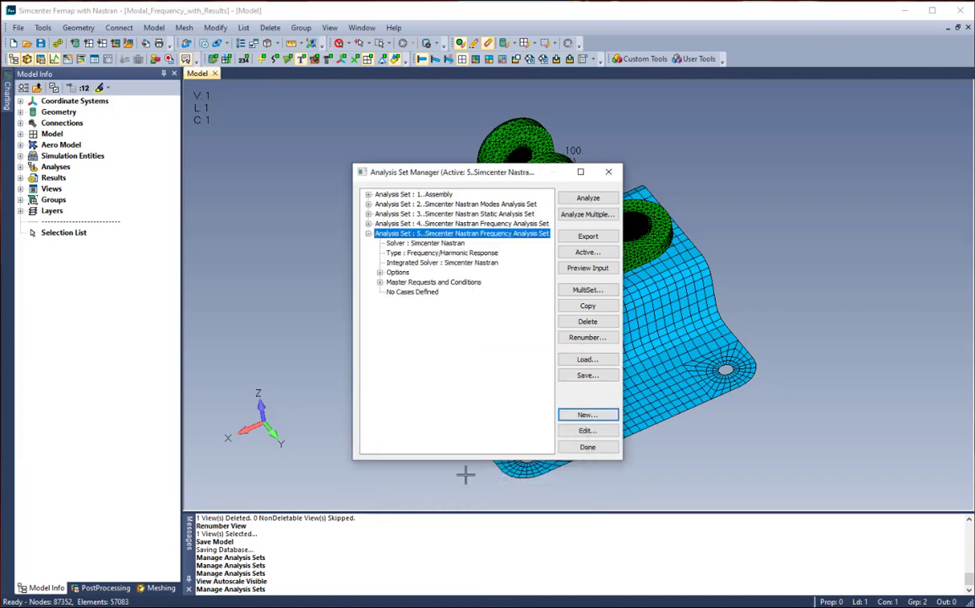
Step: Set the solution type to Modal in the new analysis set's Modal/Buckling options, then check its dynamic analysis options and solution frequencies
{"action": "left_click", "coordinate": [379, 272]}
{"action": "left_click", "coordinate": [394, 273]}
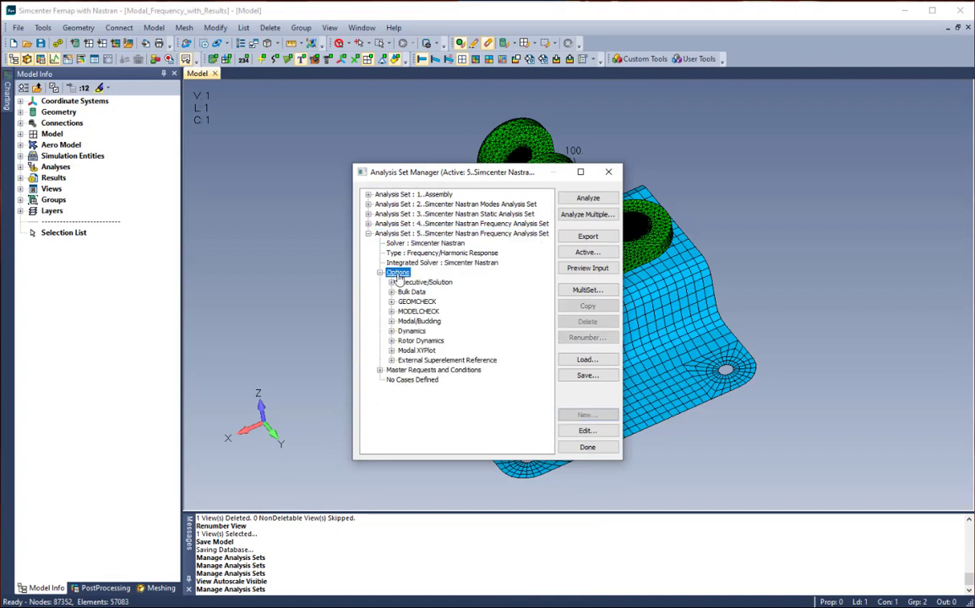
{"action": "left_click", "coordinate": [419, 323]}
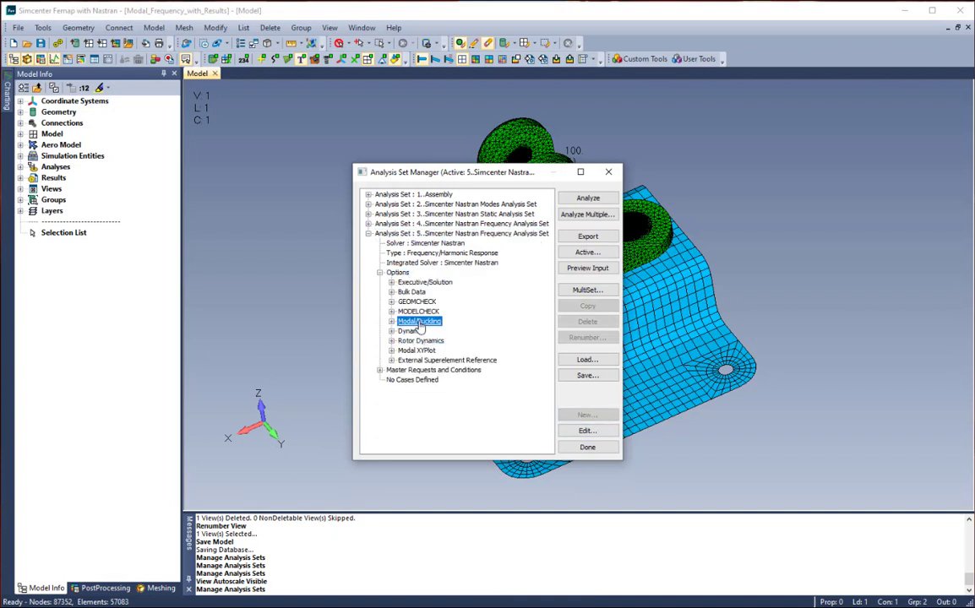
{"action": "left_click", "coordinate": [587, 431]}
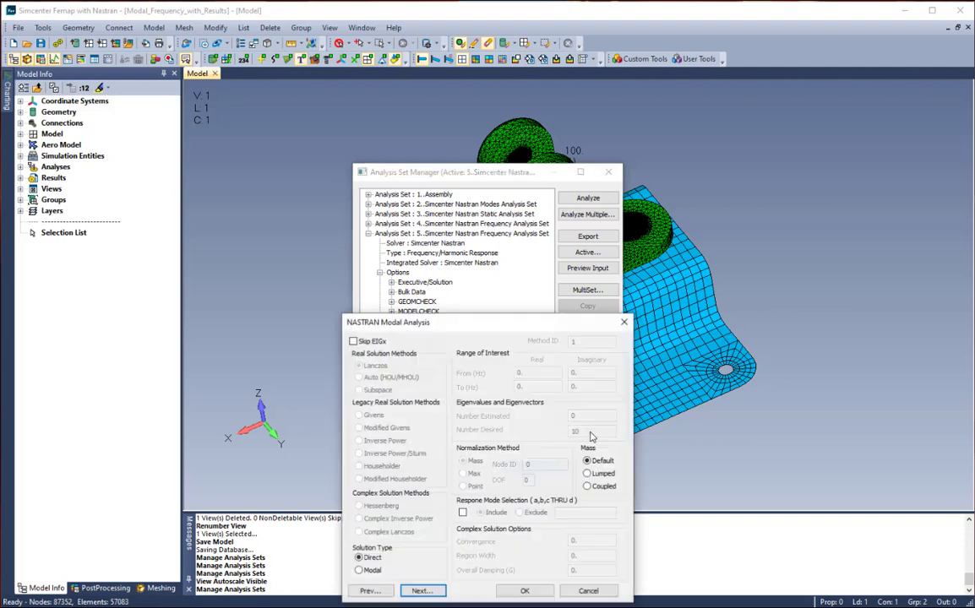
{"action": "left_click", "coordinate": [360, 571]}
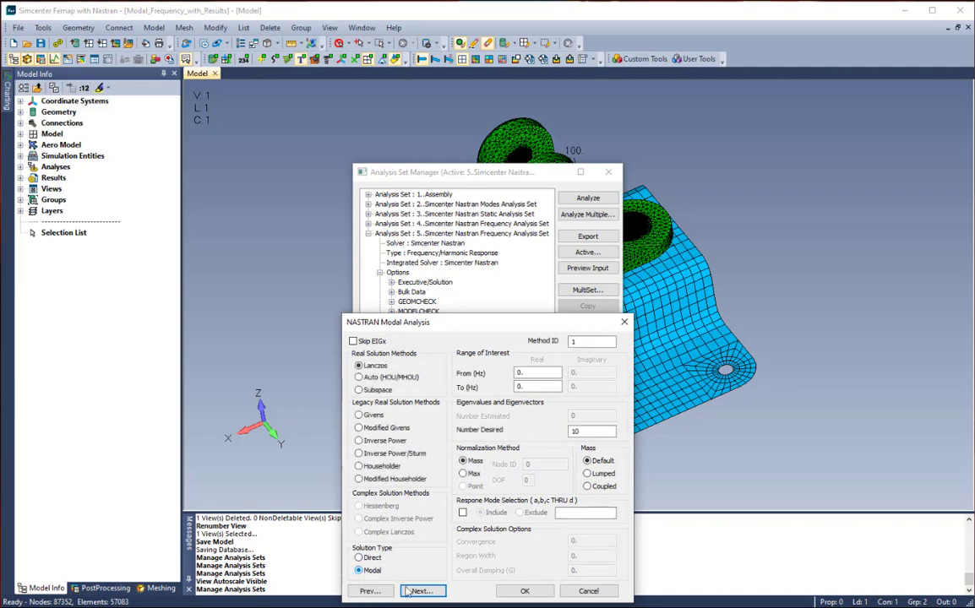
{"action": "left_click", "coordinate": [420, 592]}
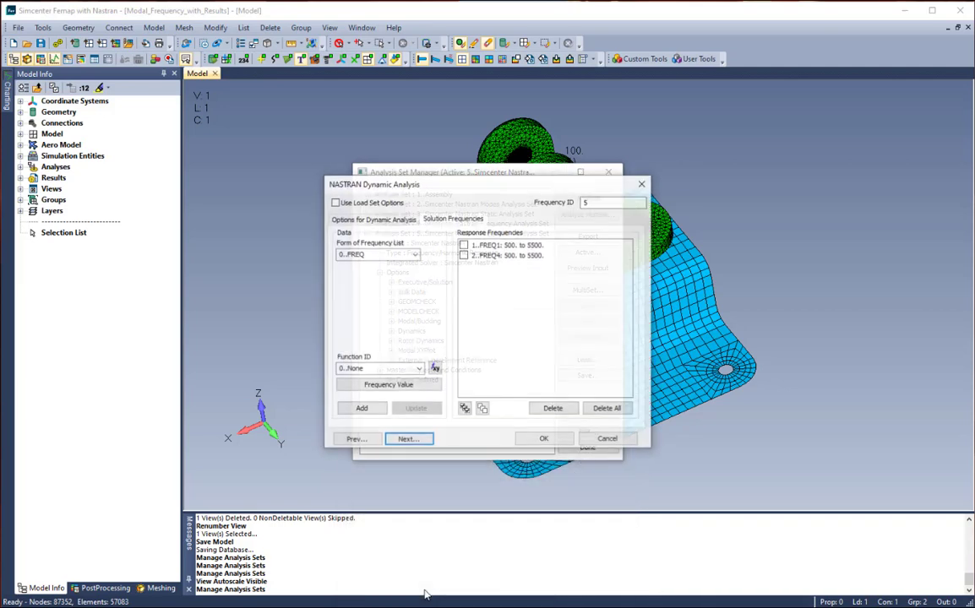
{"action": "left_click", "coordinate": [410, 219]}
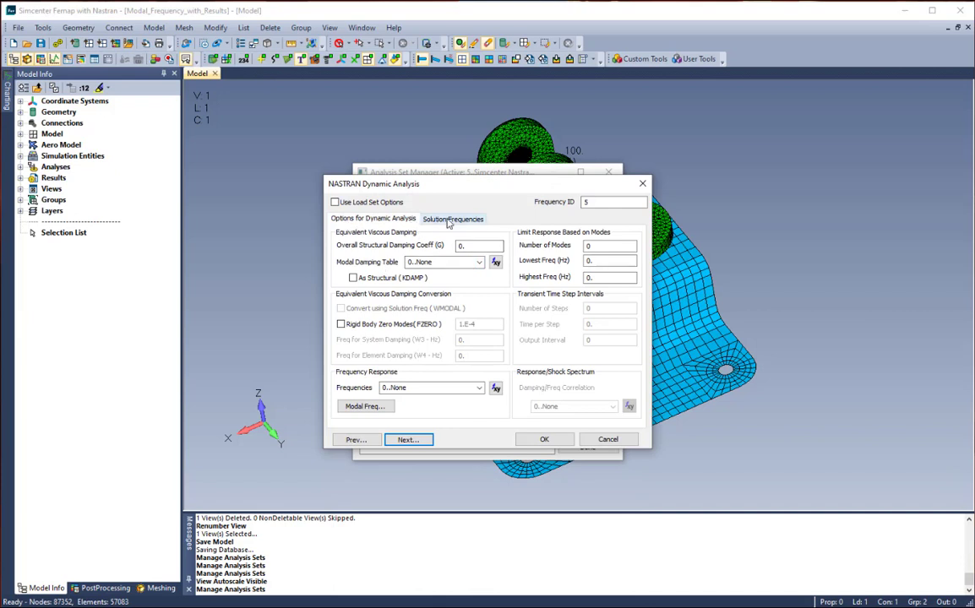
{"action": "left_click", "coordinate": [443, 221]}
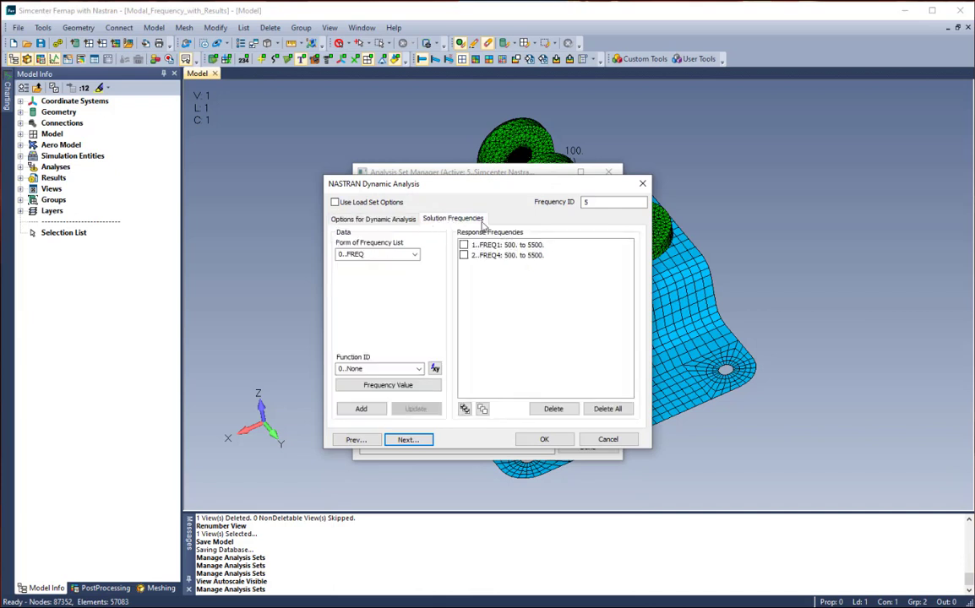
{"action": "left_click", "coordinate": [544, 440]}
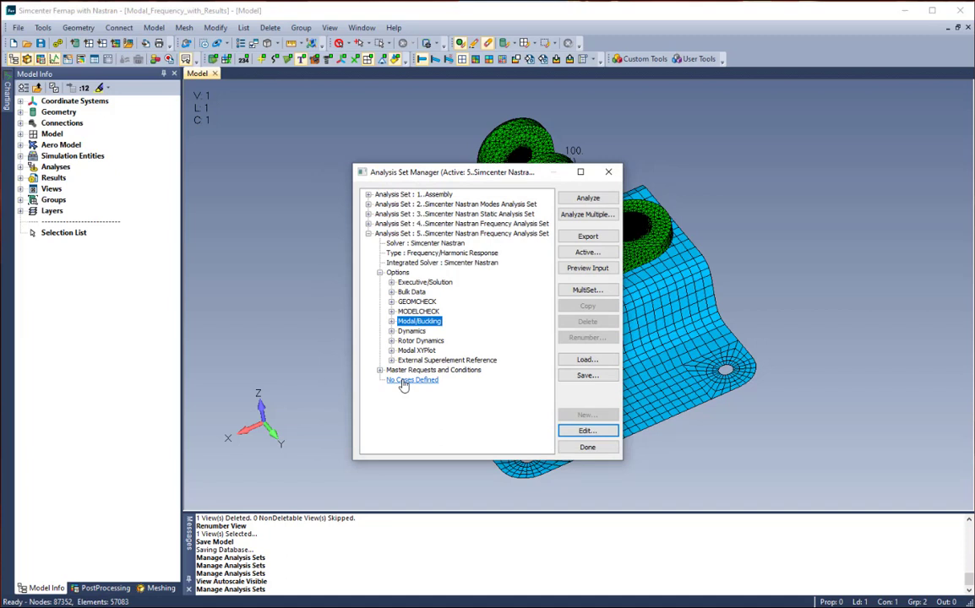
Step: Add a Static case to the new analysis set with the Bolt Preload load set as its loads
{"action": "left_click", "coordinate": [404, 382]}
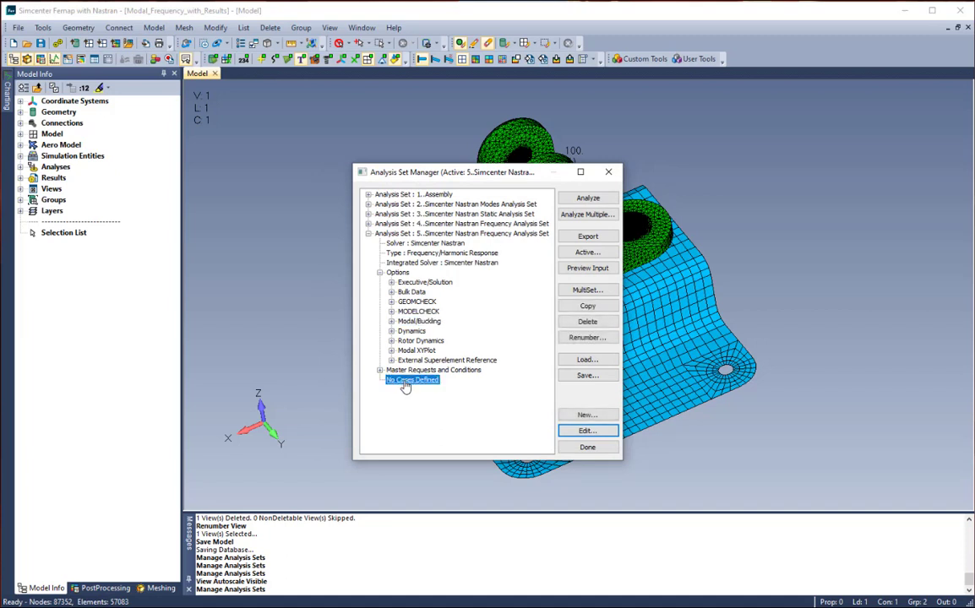
{"action": "left_click", "coordinate": [586, 415]}
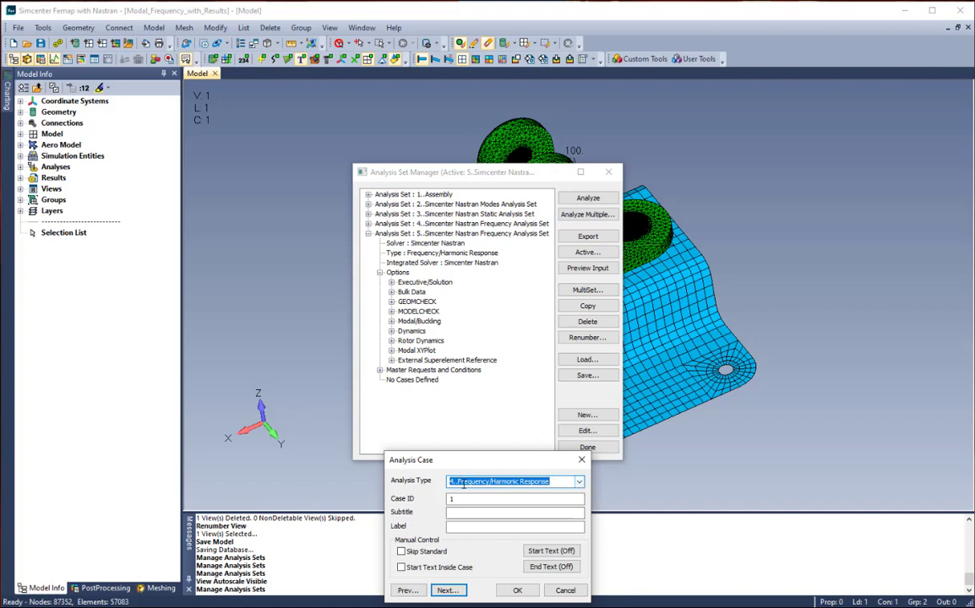
{"action": "left_click", "coordinate": [579, 483]}
{"action": "left_click", "coordinate": [473, 493]}
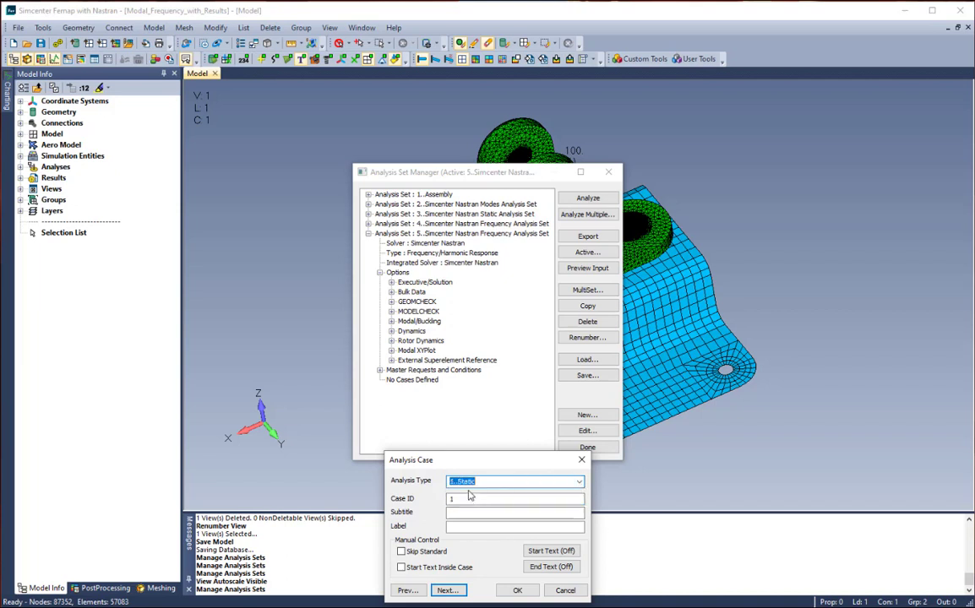
{"action": "left_click", "coordinate": [447, 591]}
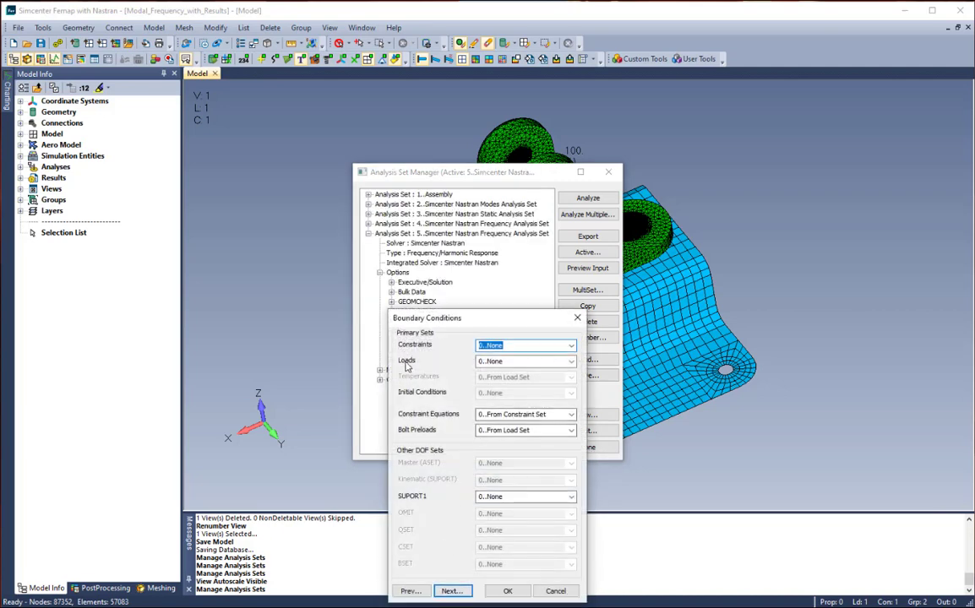
{"action": "left_click", "coordinate": [570, 362]}
{"action": "left_click", "coordinate": [517, 397]}
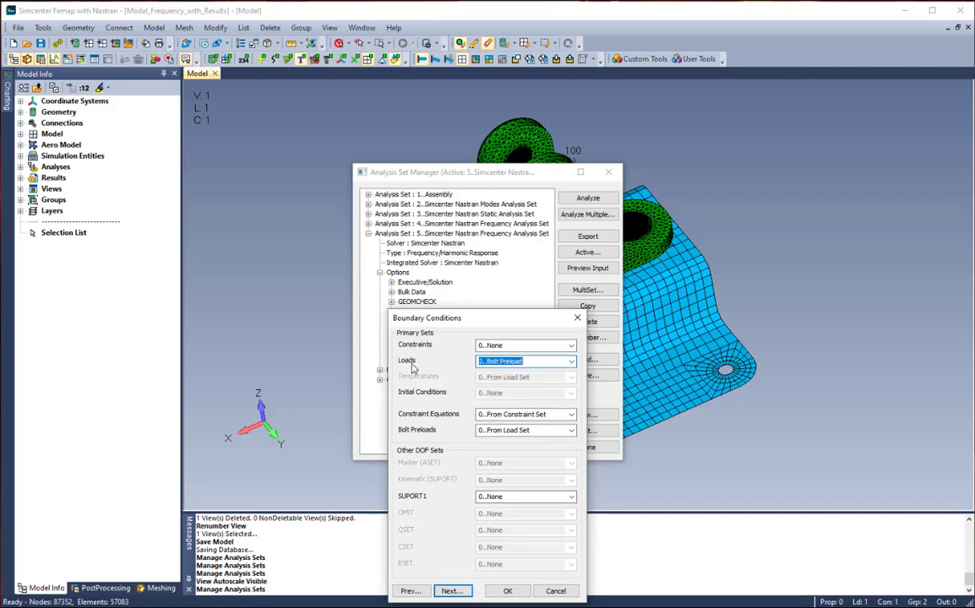
{"action": "left_click", "coordinate": [506, 592]}
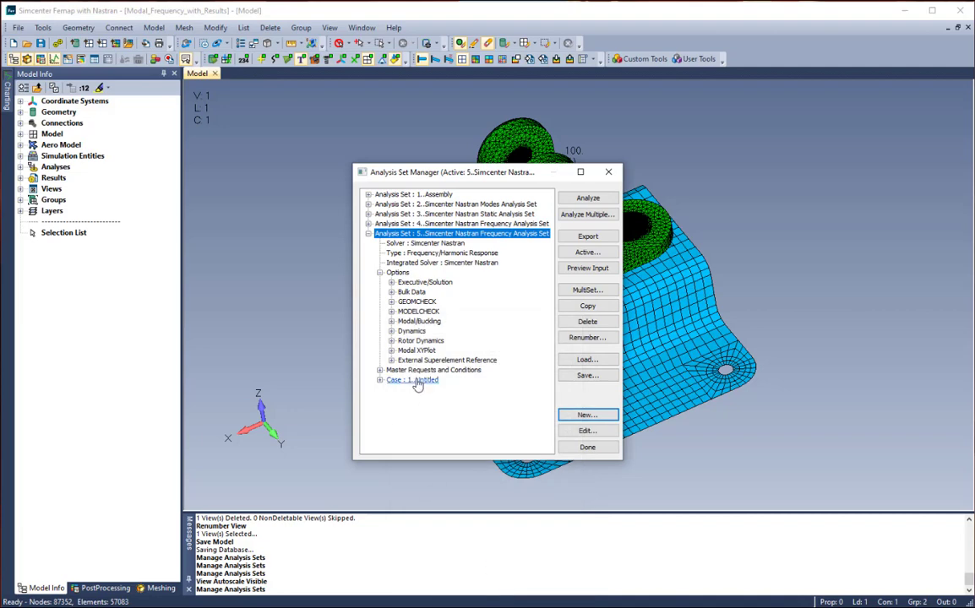
Step: Add a Frequency/Harmonic Response case with ID 2 and assign the Damping function as its modal damping table
{"action": "left_click", "coordinate": [415, 381]}
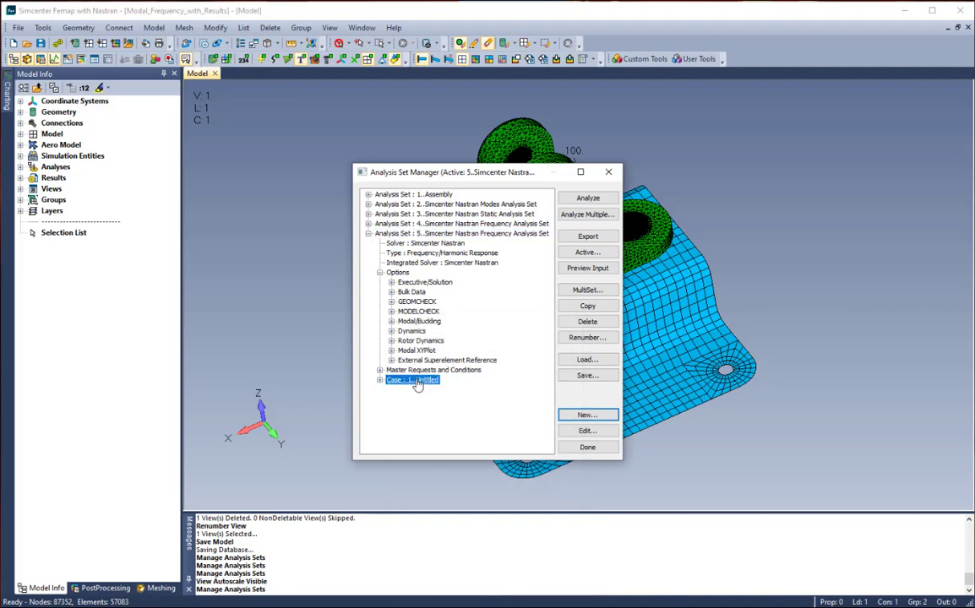
{"action": "left_click", "coordinate": [587, 415]}
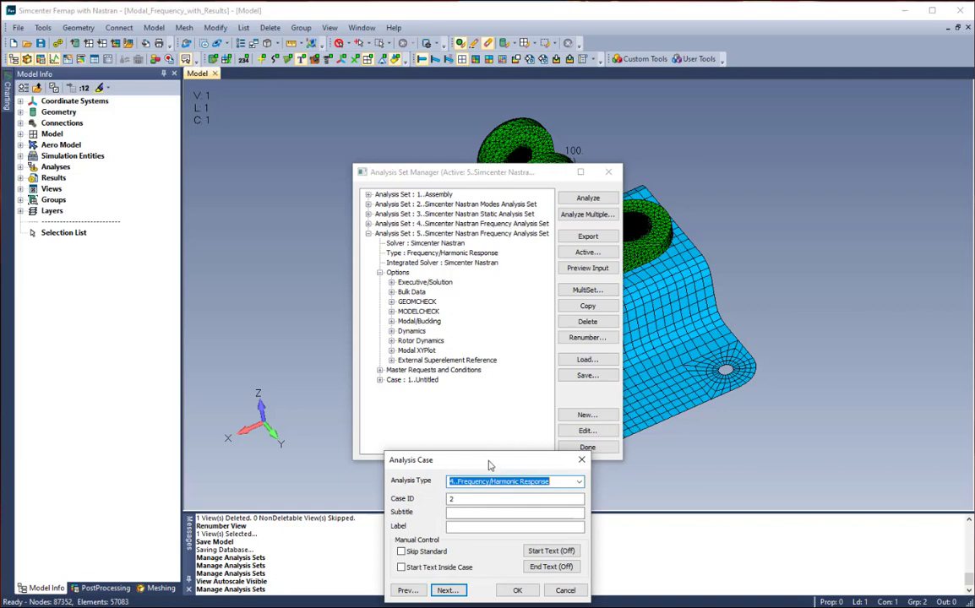
{"action": "left_click_drag", "start_coordinate": [488, 465], "coordinate": [509, 281]}
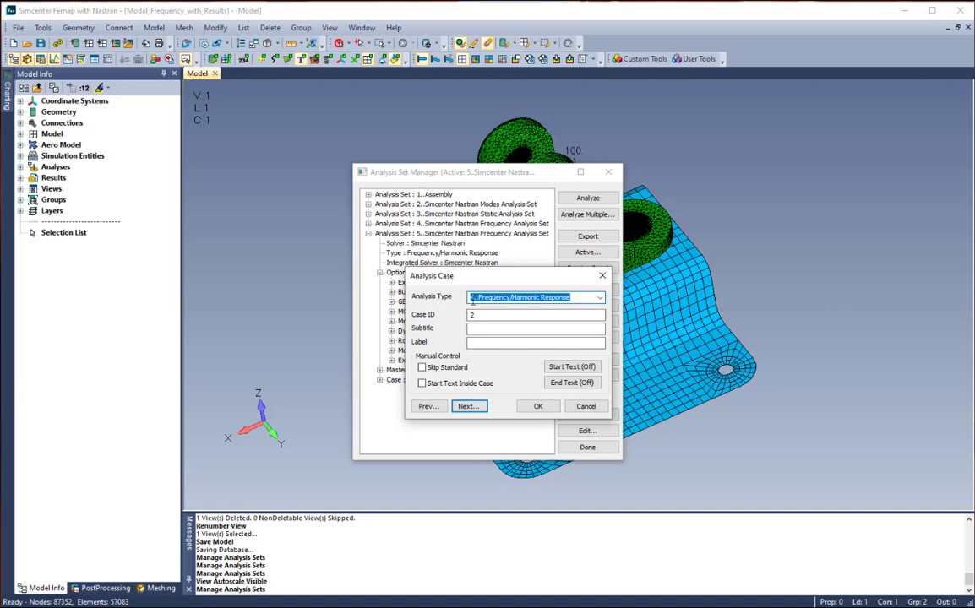
{"action": "left_click", "coordinate": [469, 406]}
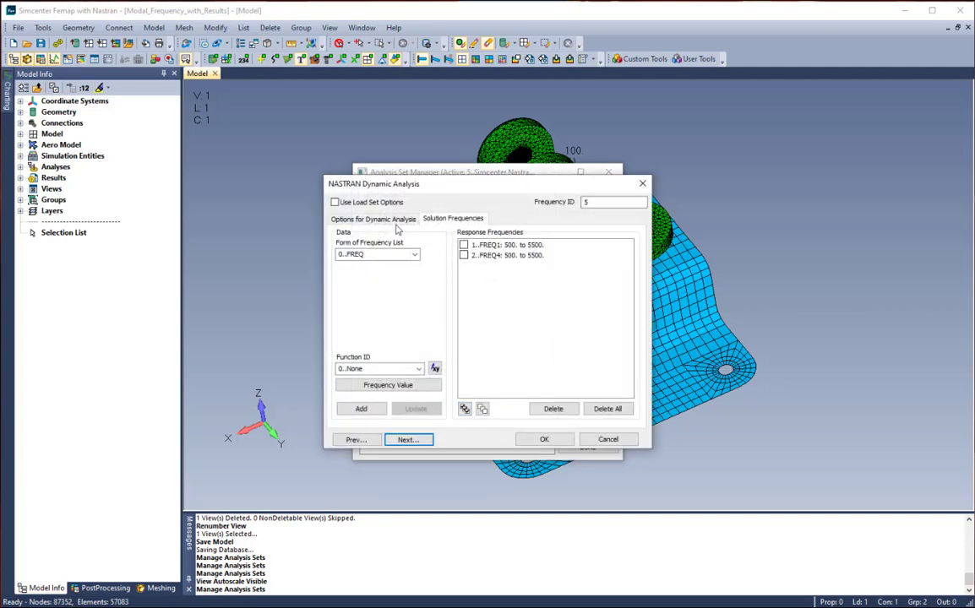
{"action": "left_click", "coordinate": [370, 219]}
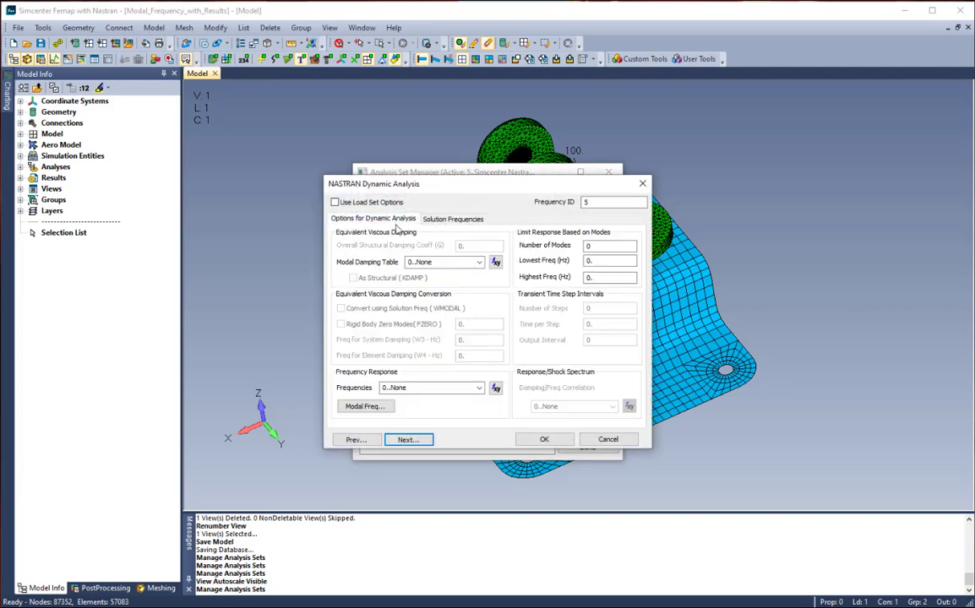
{"action": "left_click", "coordinate": [429, 263]}
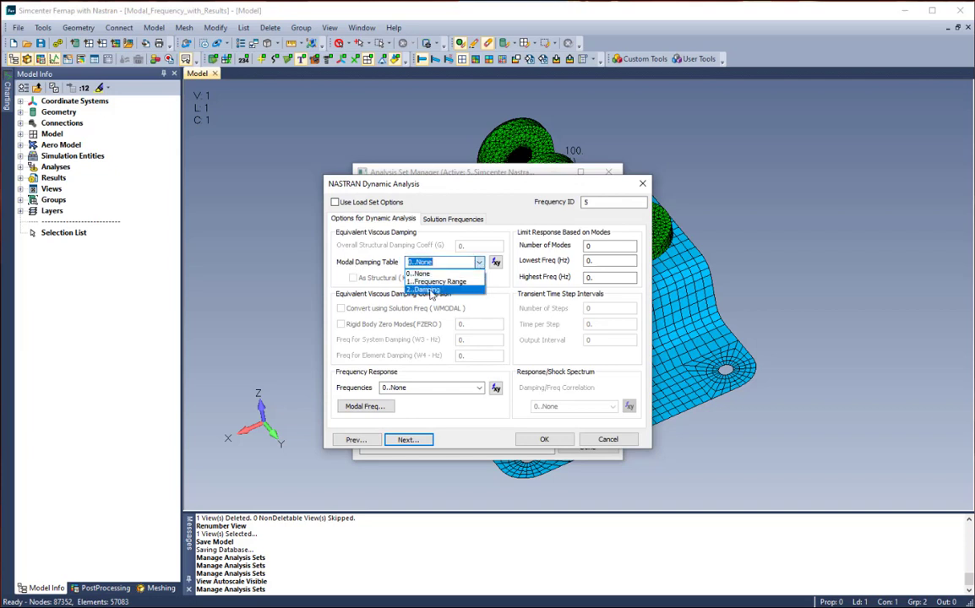
{"action": "left_click", "coordinate": [429, 291]}
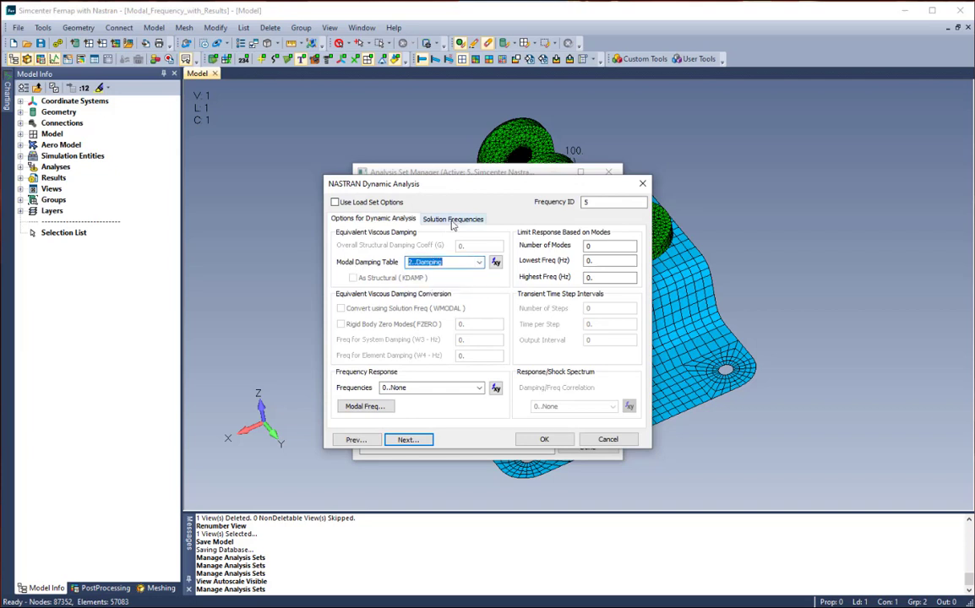
Step: Enable both the FREQ1 and FREQ4 response frequency entries for the frequency response case
{"action": "left_click", "coordinate": [452, 218]}
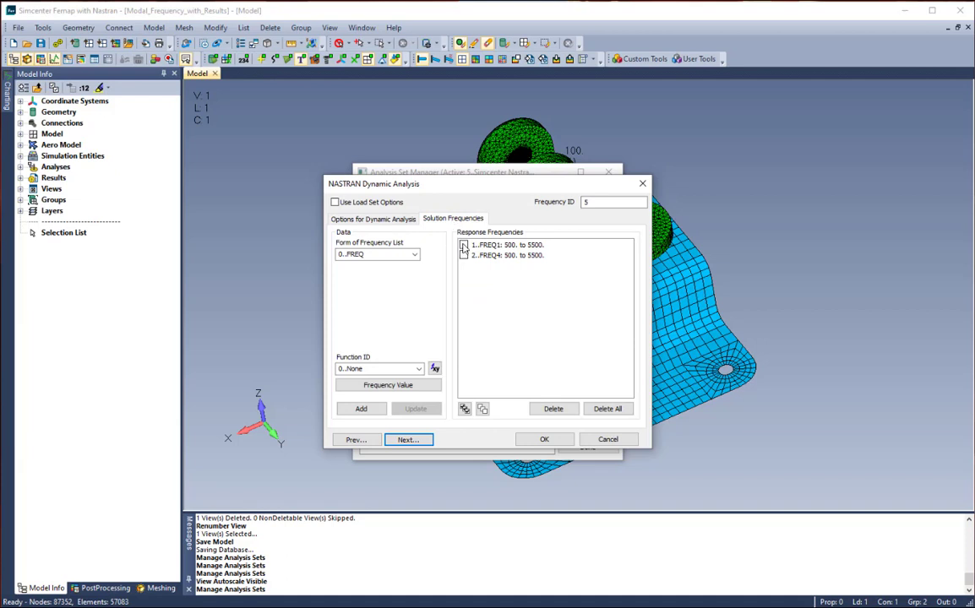
{"action": "left_click", "coordinate": [463, 245]}
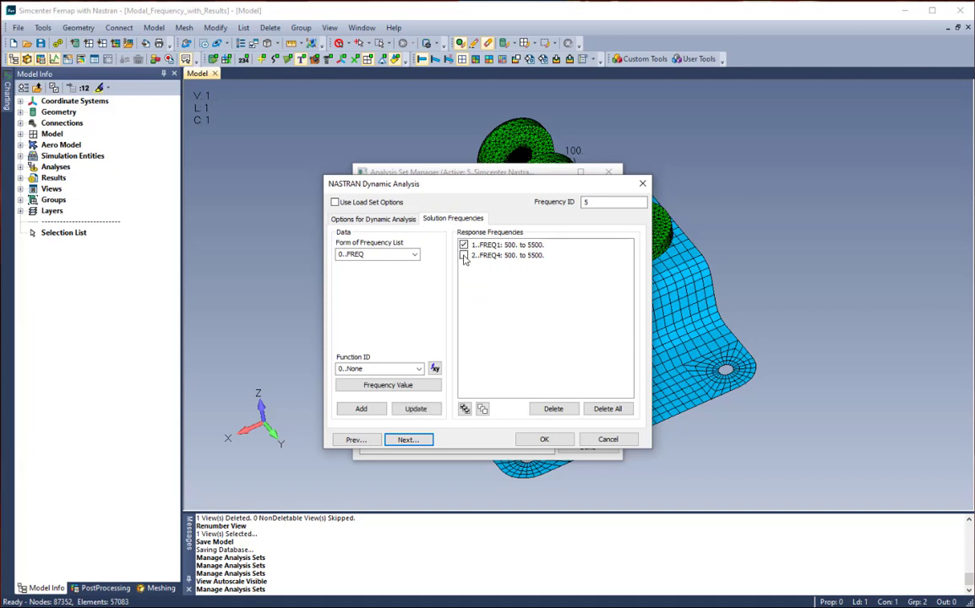
{"action": "left_click", "coordinate": [463, 255]}
{"action": "left_click", "coordinate": [407, 439]}
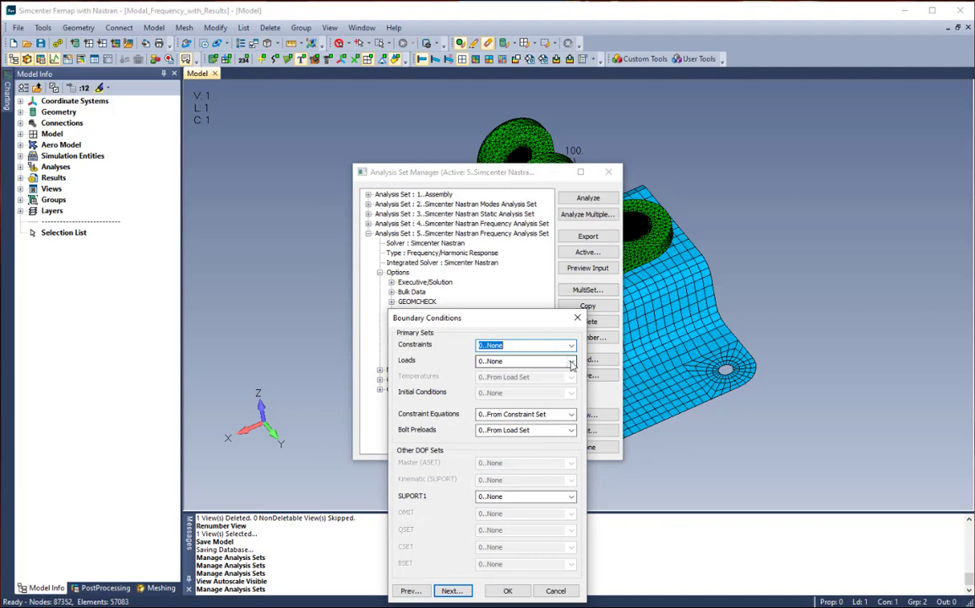
Step: Assign the Dynamic Excitation load set to the frequency response case and finish the case definition
{"action": "left_click", "coordinate": [571, 362]}
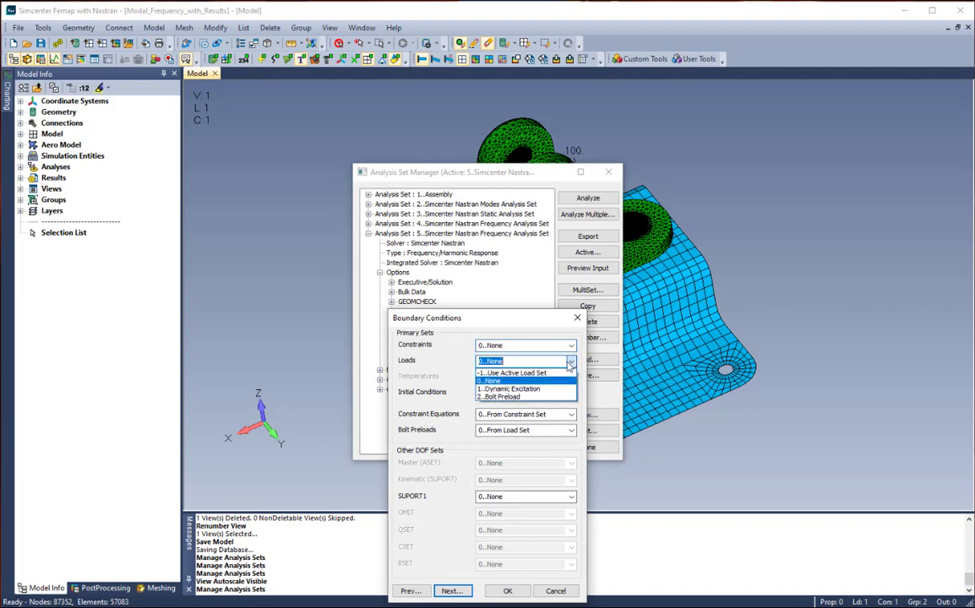
{"action": "left_click", "coordinate": [524, 391]}
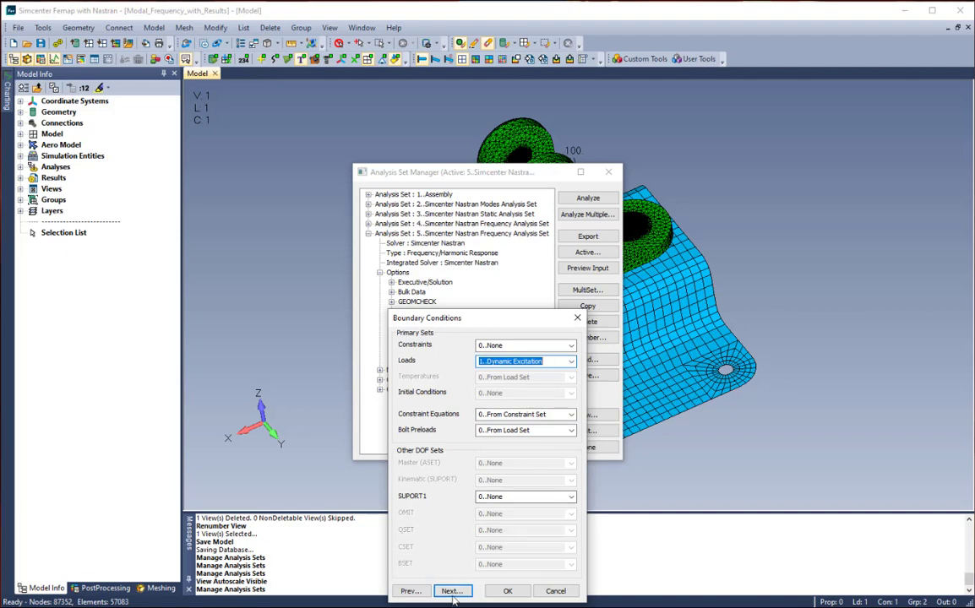
{"action": "left_click", "coordinate": [508, 591]}
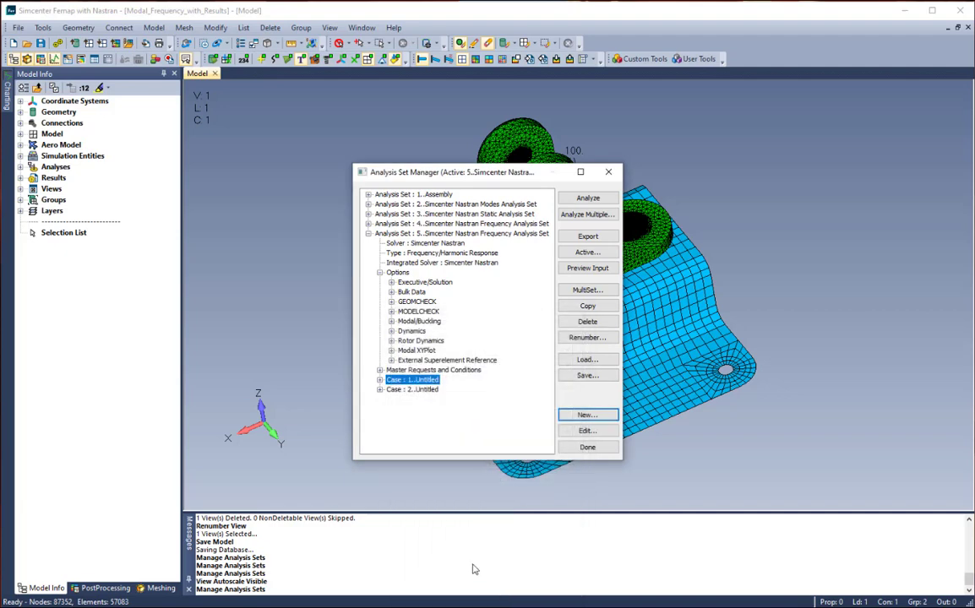
Step: Set case 1 as the STATSUB preload subcase of the frequency response case 2
{"action": "left_click", "coordinate": [380, 390]}
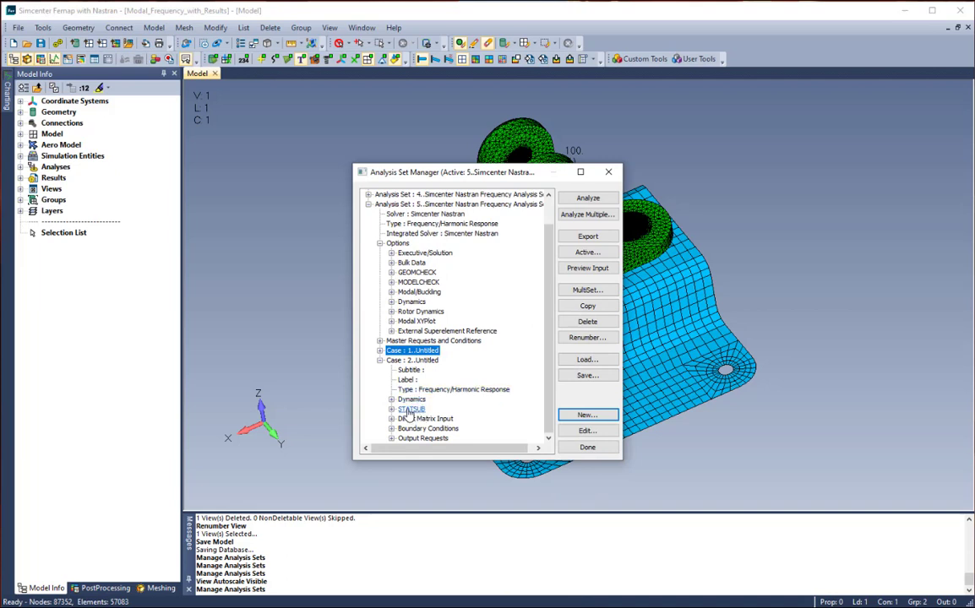
{"action": "left_click", "coordinate": [411, 410]}
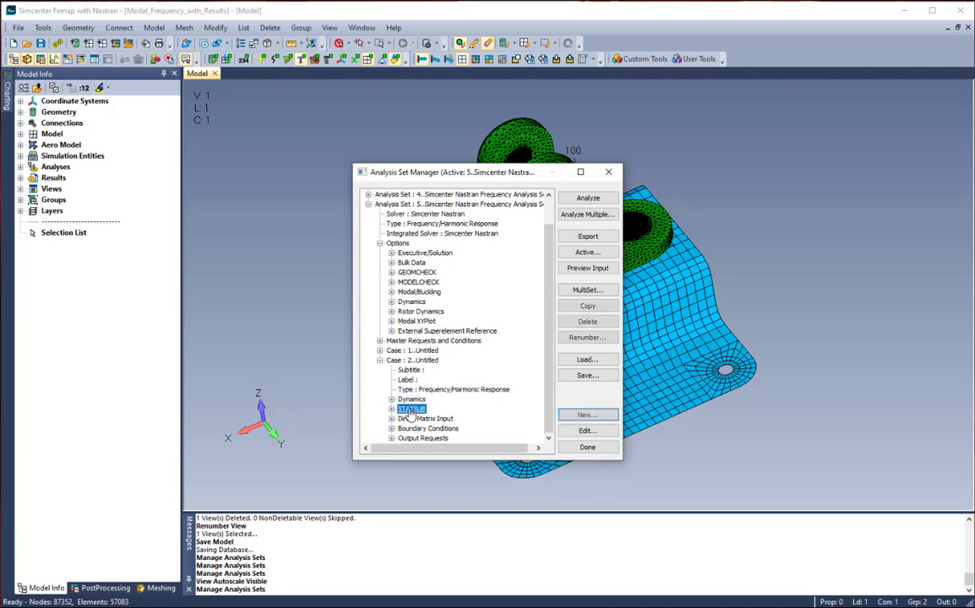
{"action": "left_click", "coordinate": [585, 431]}
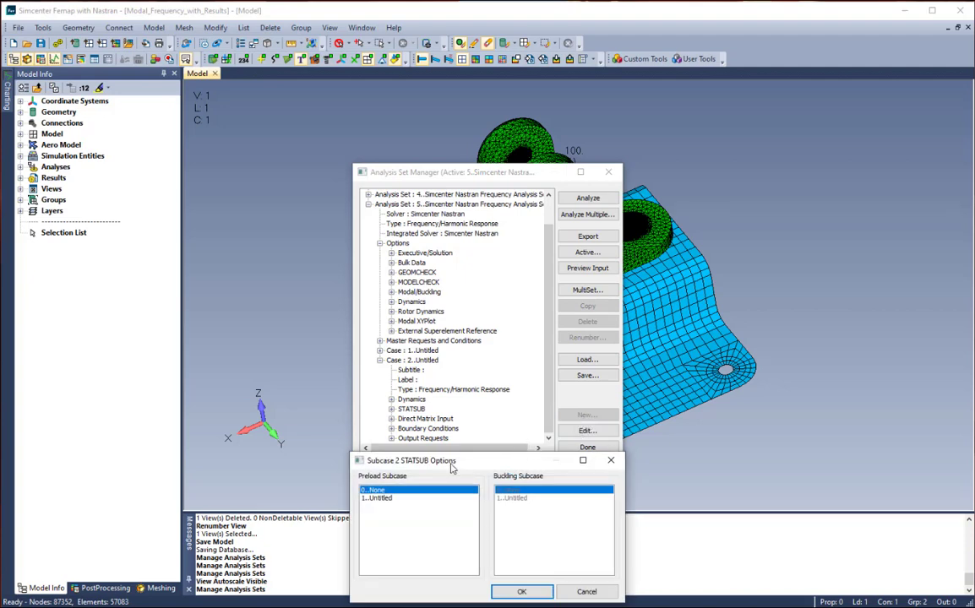
{"action": "left_click_drag", "start_coordinate": [452, 456], "coordinate": [472, 376]}
{"action": "left_click", "coordinate": [400, 419]}
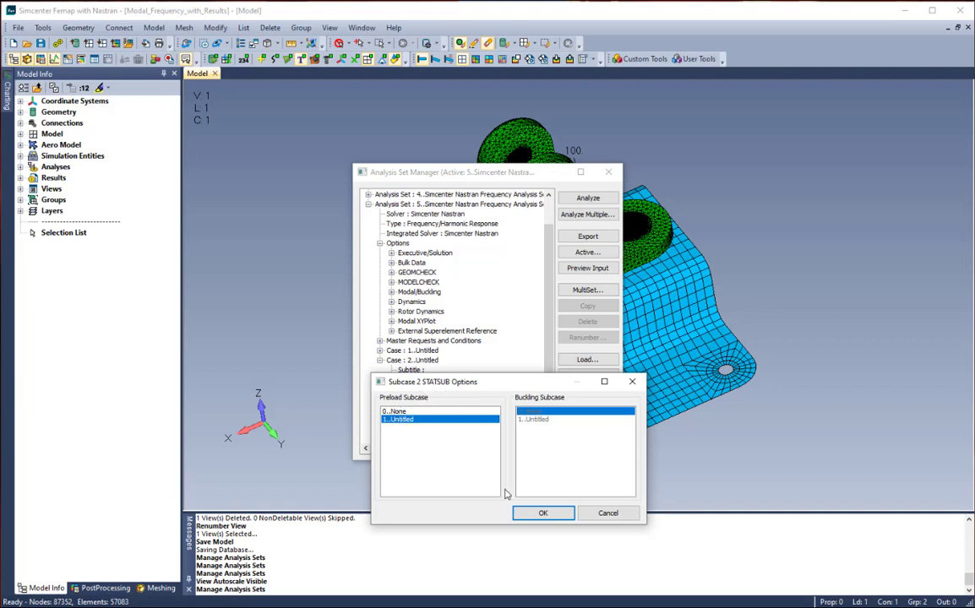
{"action": "left_click", "coordinate": [543, 515]}
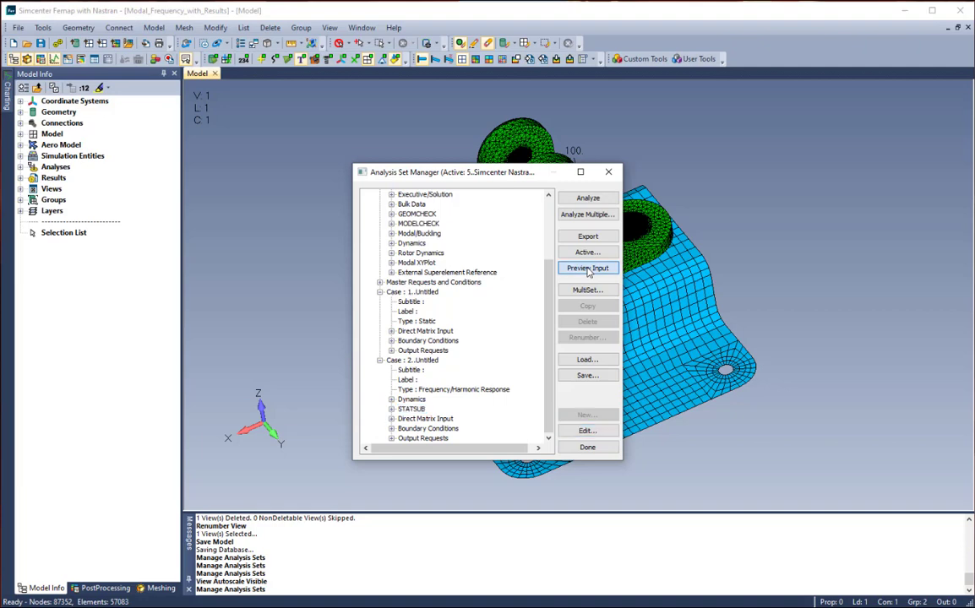
Step: Preview the analysis input file to check its subcase definitions and close the Analysis Set Manager
{"action": "left_click", "coordinate": [589, 268]}
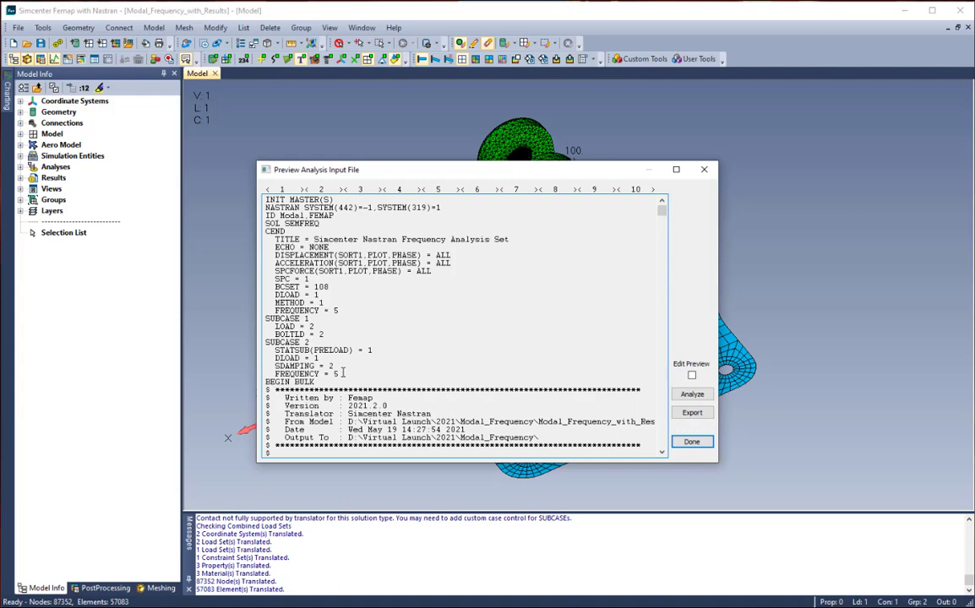
{"action": "left_click", "coordinate": [692, 443]}
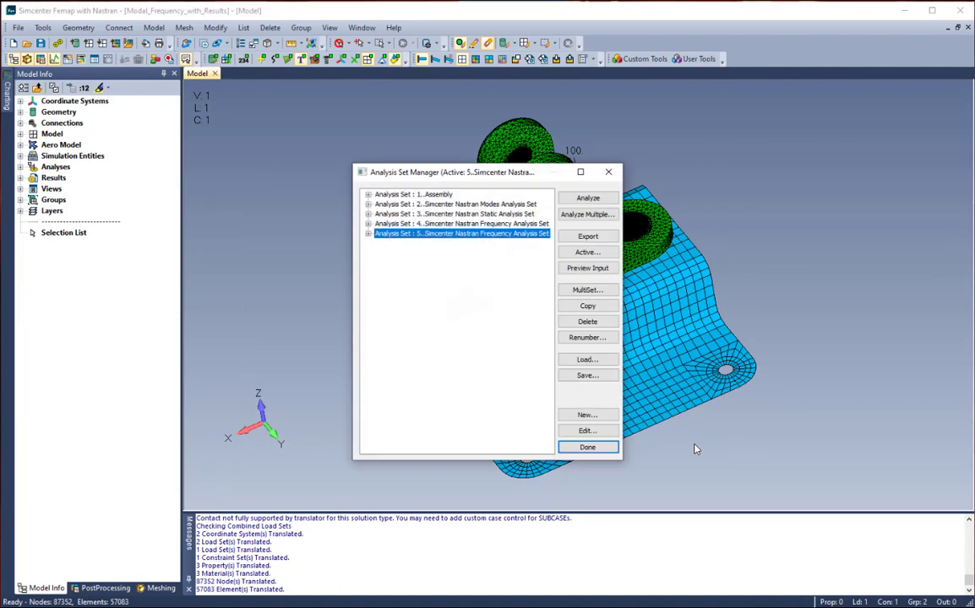
{"action": "left_click", "coordinate": [601, 450]}
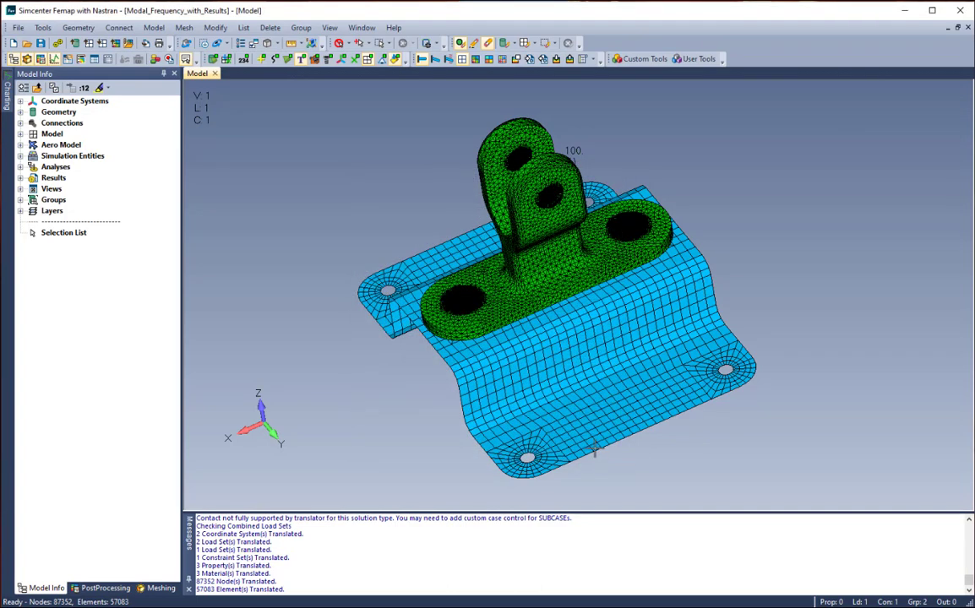
Step: Display the existing T3 Accelerations chart followed by the T1 Translations chart to examine the nodal frequency responses
{"action": "left_click", "coordinate": [6, 93]}
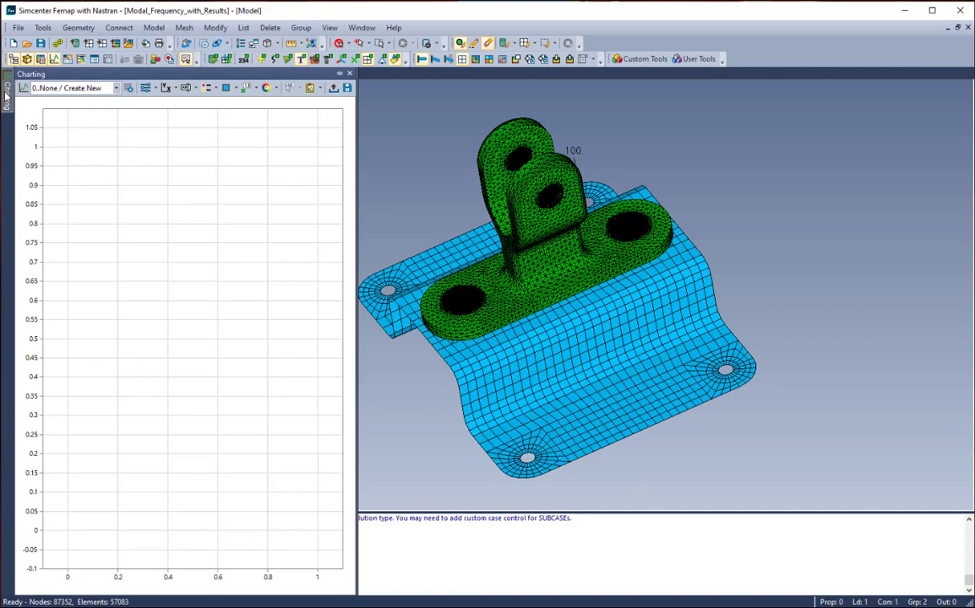
{"action": "left_click", "coordinate": [115, 88]}
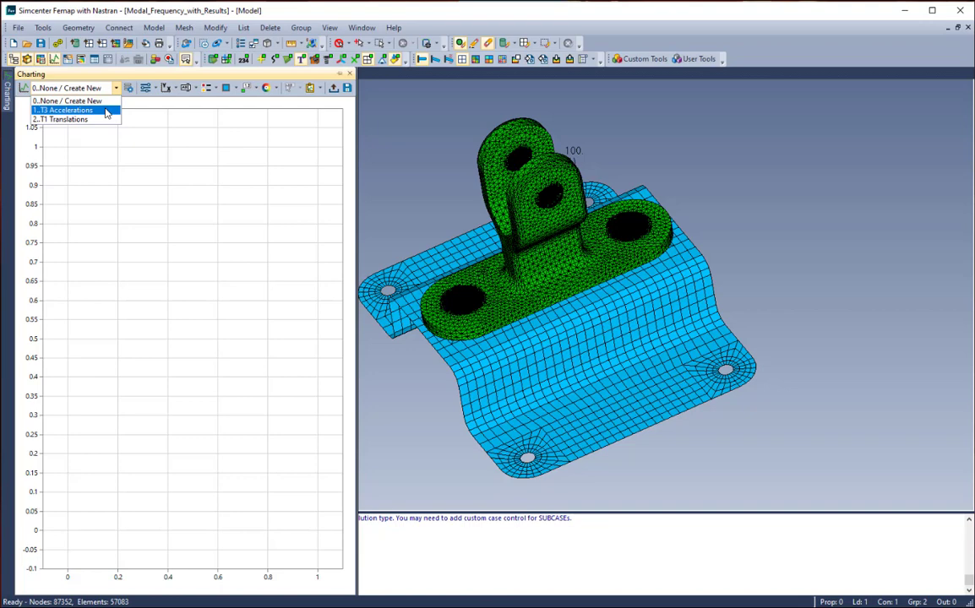
{"action": "left_click", "coordinate": [106, 111]}
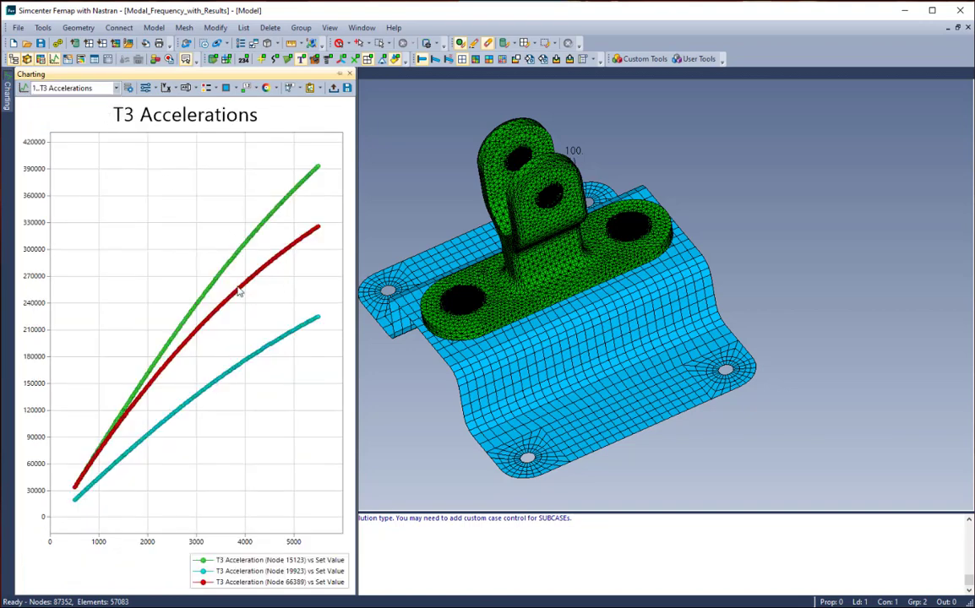
{"action": "left_click", "coordinate": [117, 88]}
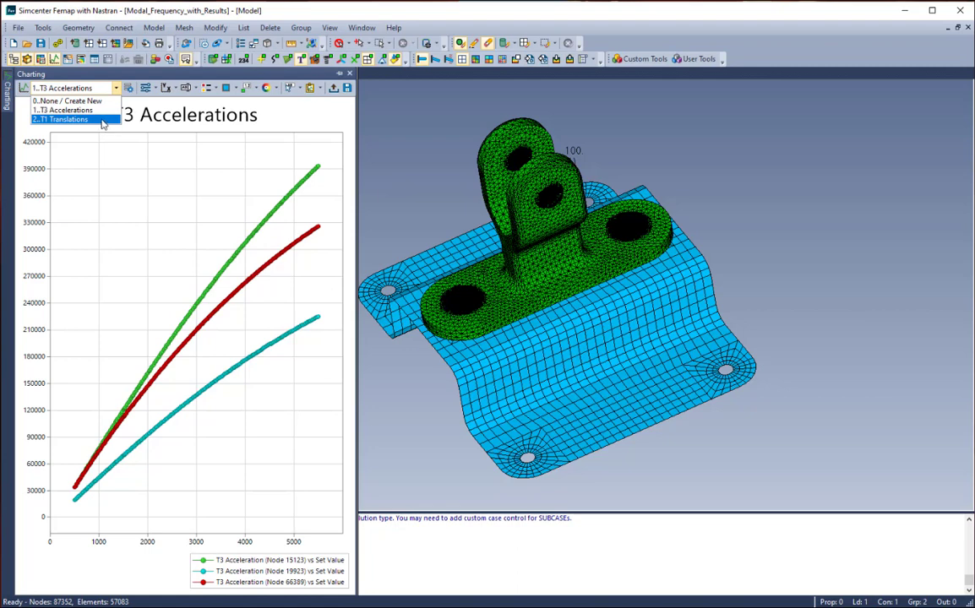
{"action": "left_click", "coordinate": [102, 120]}
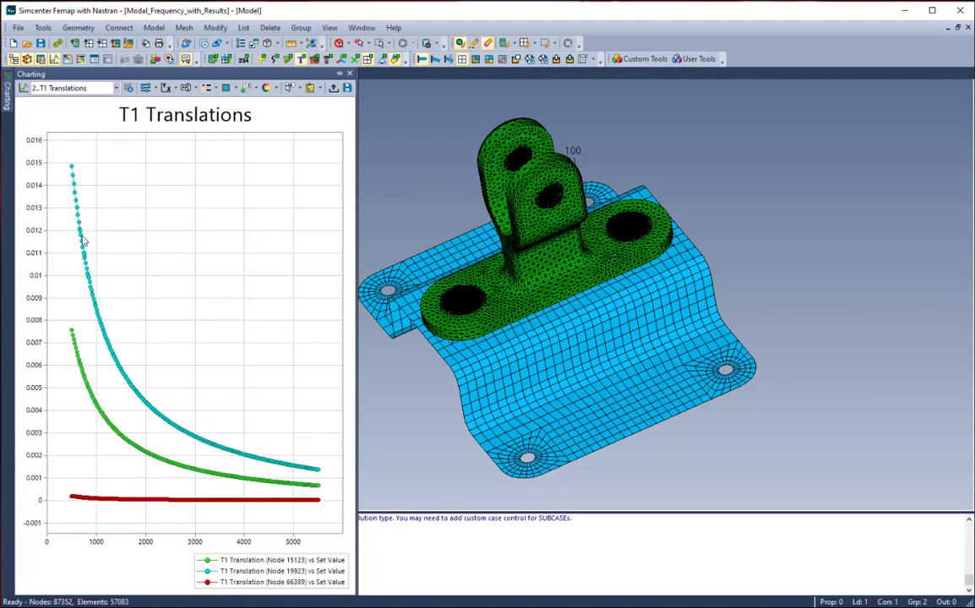
{"action": "key", "text": "F9"}
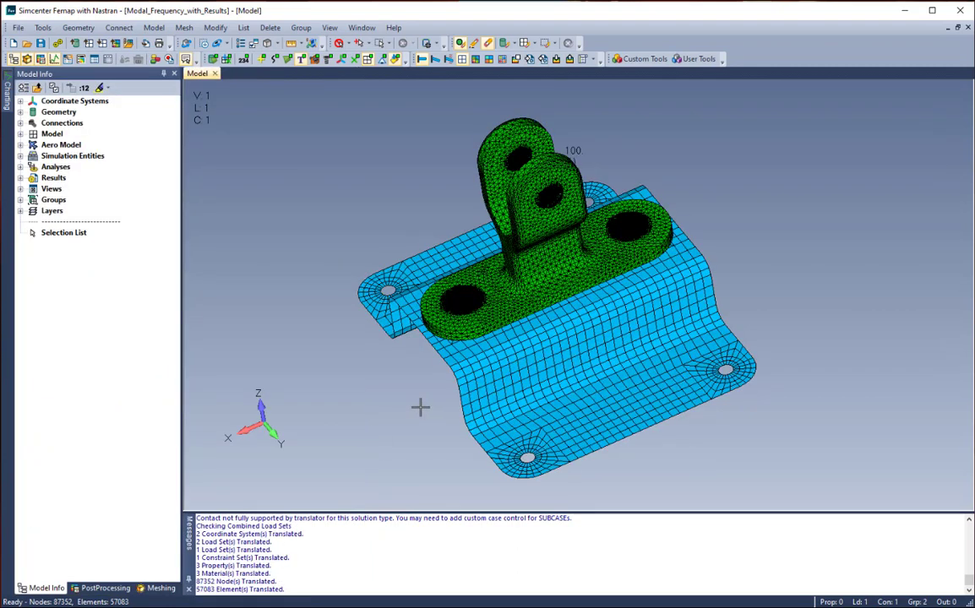